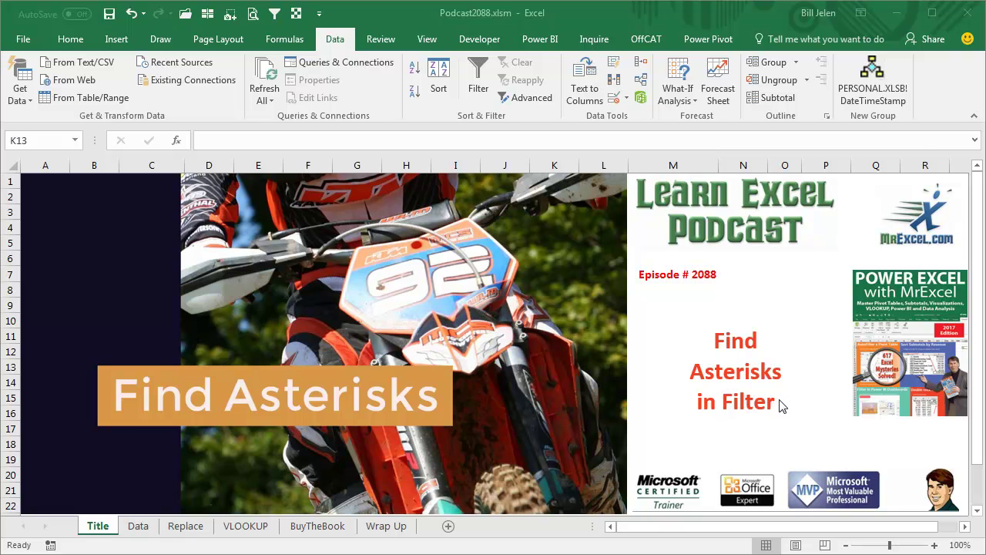
# - On the Data sheet, filter the Phrase column to the phrases containing #
pyautogui.click(141, 527)
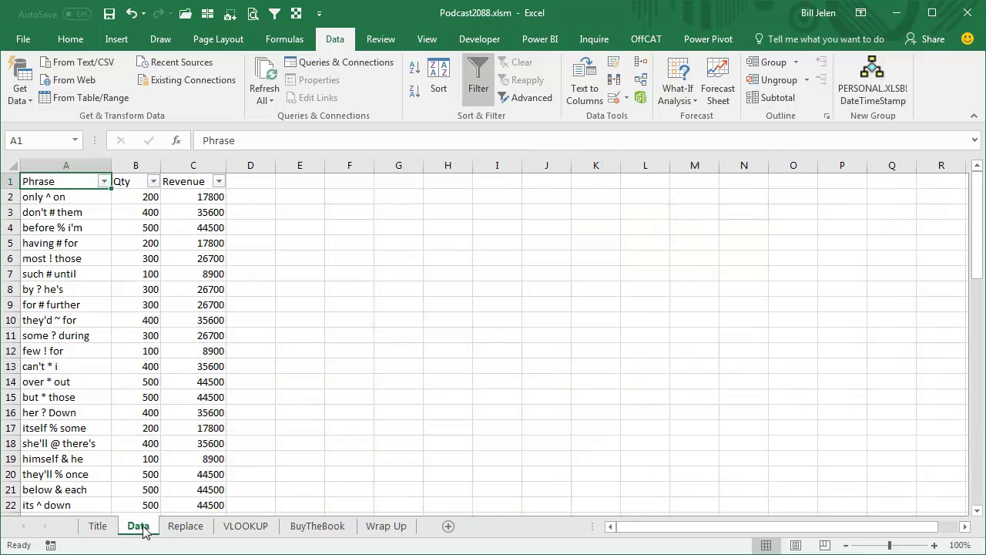
pyautogui.click(104, 182)
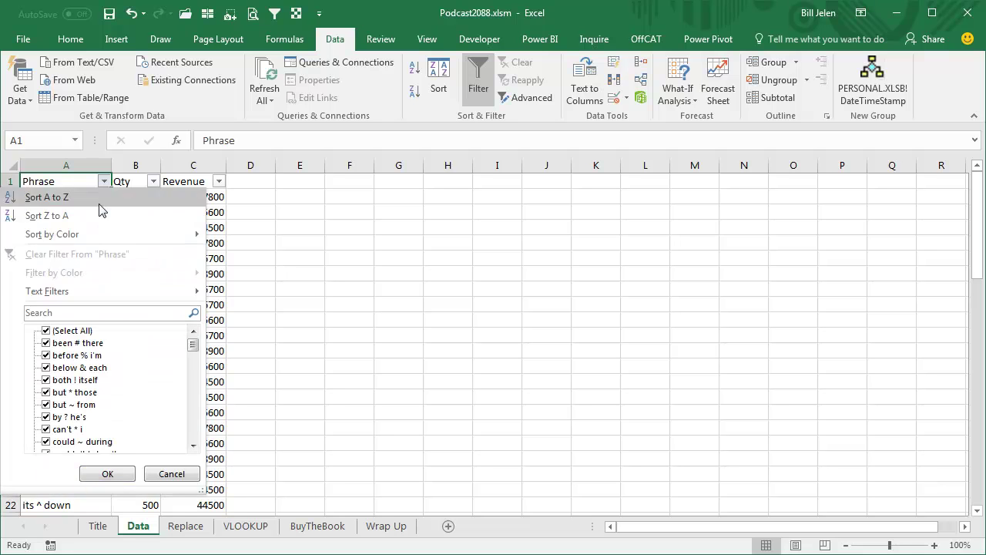
pyautogui.click(62, 312)
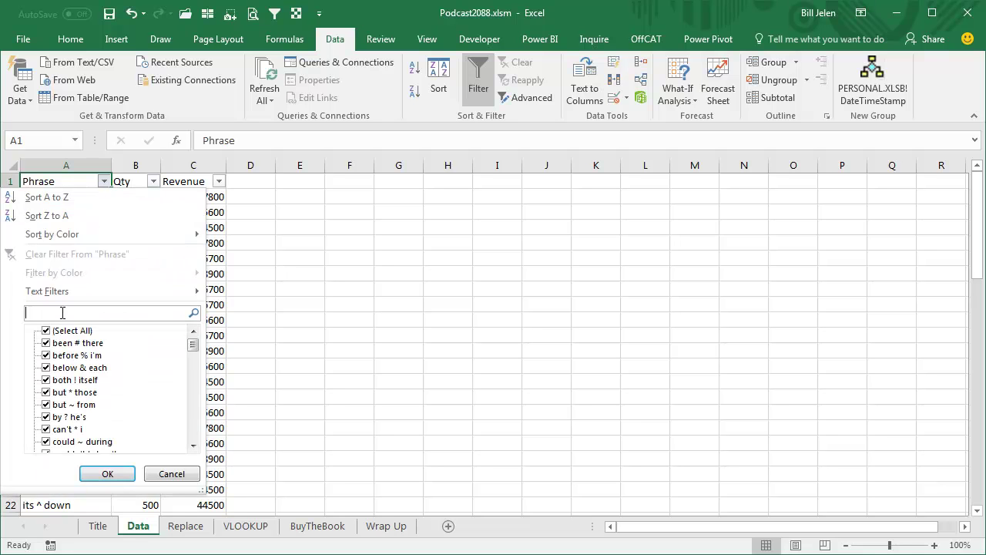
pyautogui.write('#')
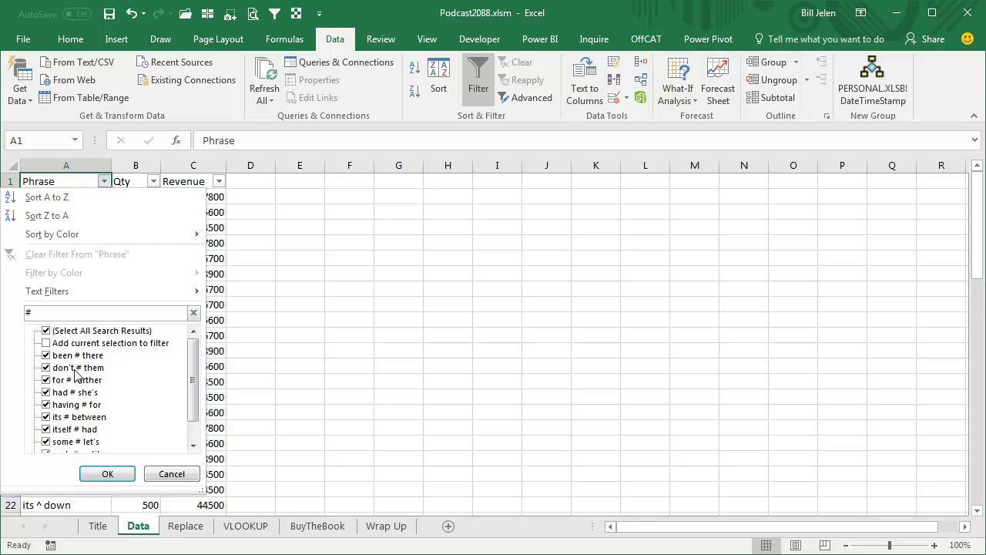
pyautogui.click(98, 473)
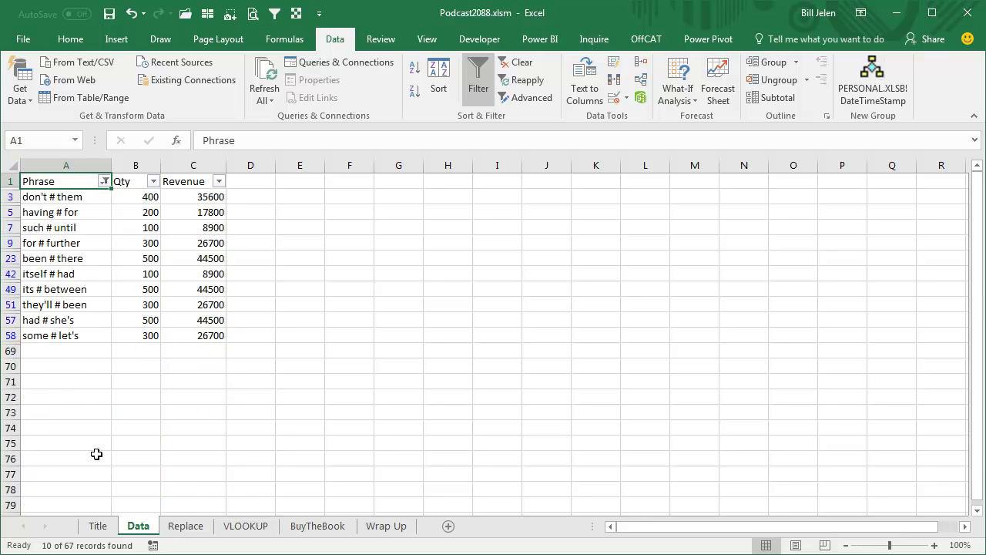
# - Add the phrases containing @ to the current Phrase filter, and clear the filter once applied
pyautogui.click(104, 181)
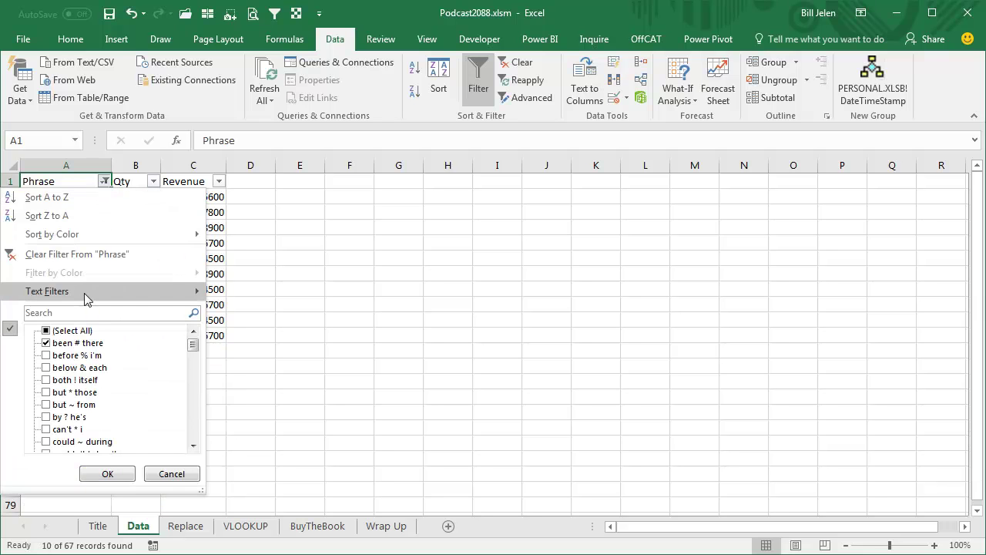
pyautogui.click(72, 312)
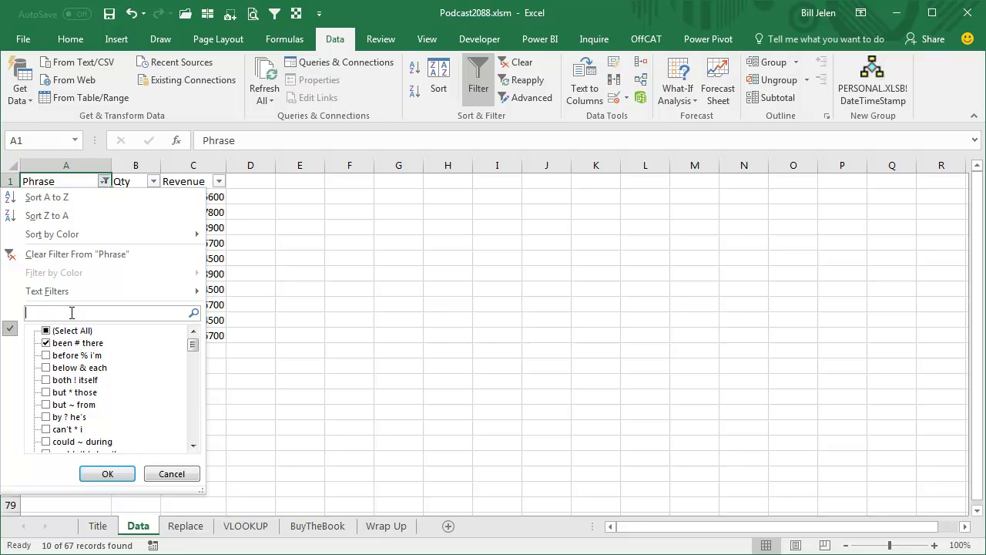
pyautogui.write('@')
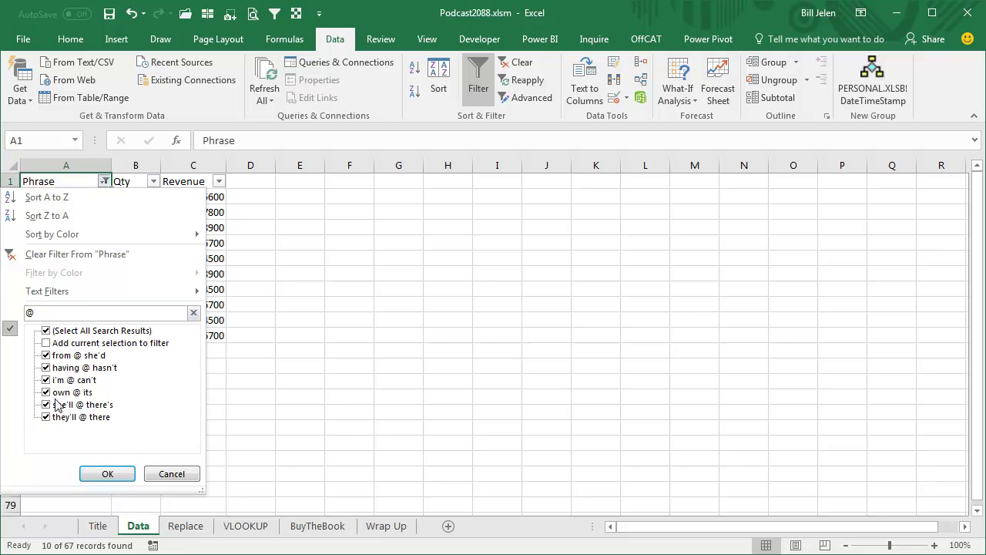
pyautogui.click(46, 343)
pyautogui.click(46, 344)
pyautogui.click(107, 474)
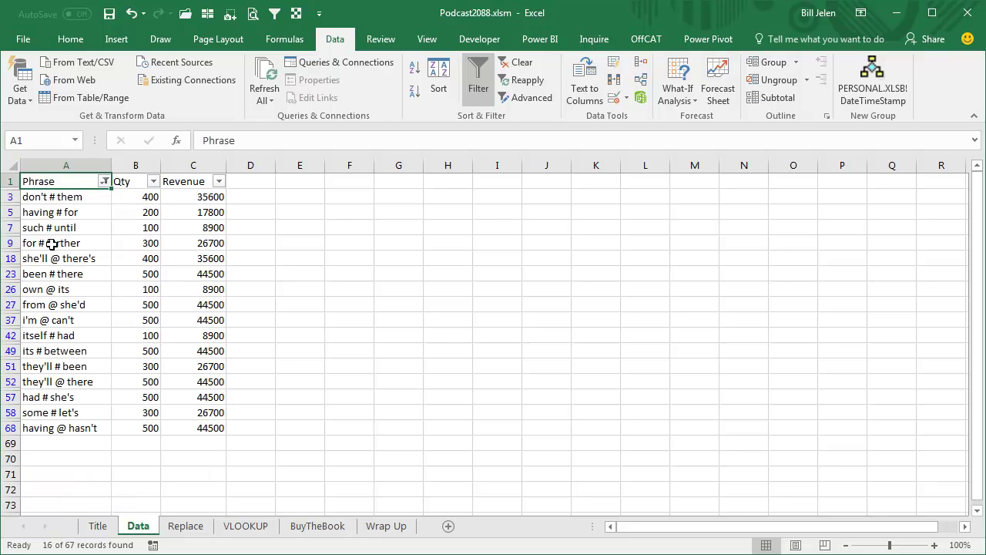
pyautogui.click(529, 66)
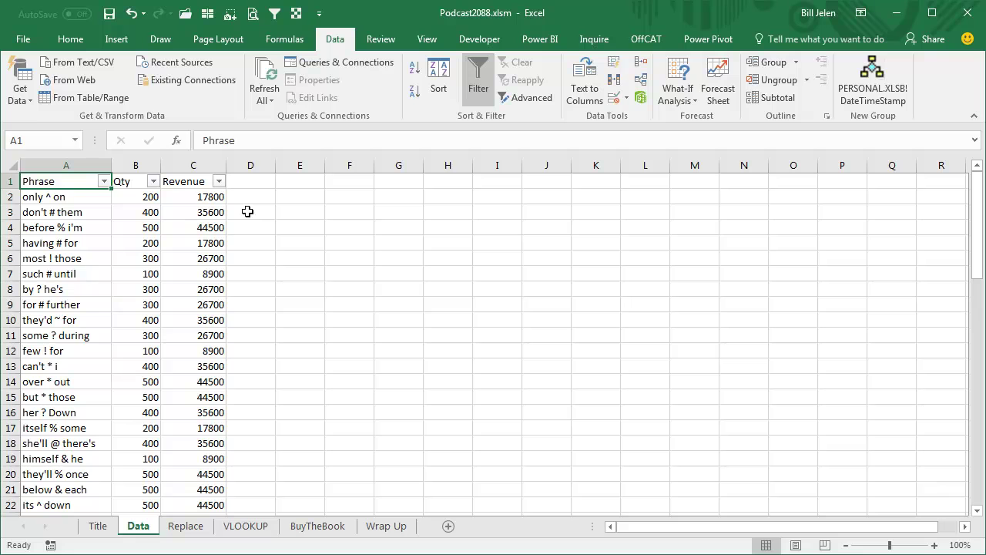
# - Try searching the Phrase column's filter list for *, ~ and ? without an escape character
pyautogui.click(104, 181)
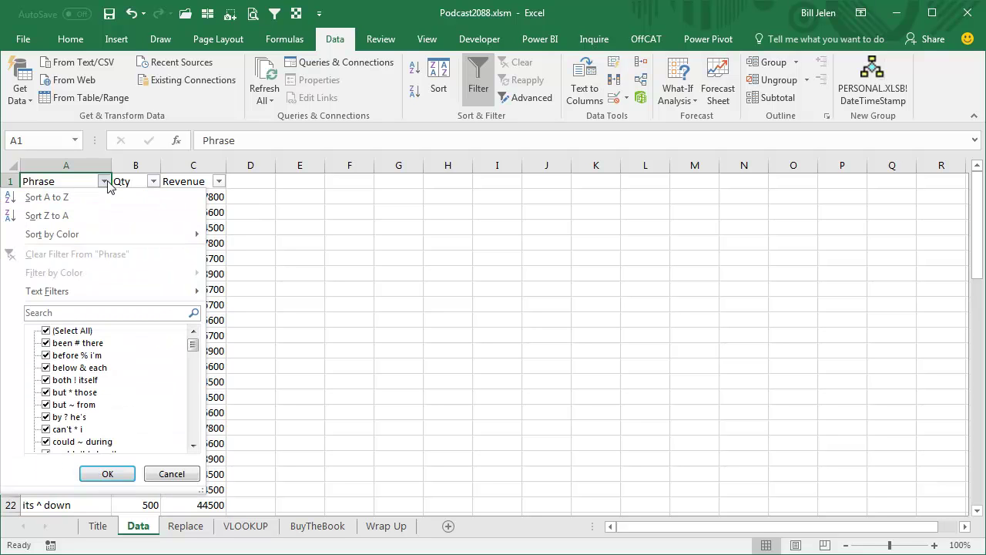
pyautogui.click(68, 312)
pyautogui.write('*')
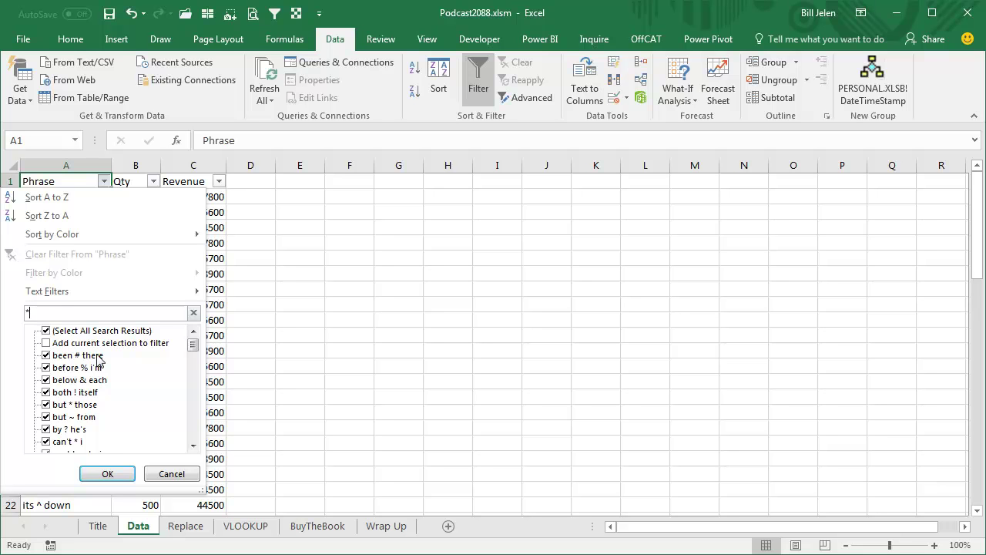
pyautogui.press('BackSpace')
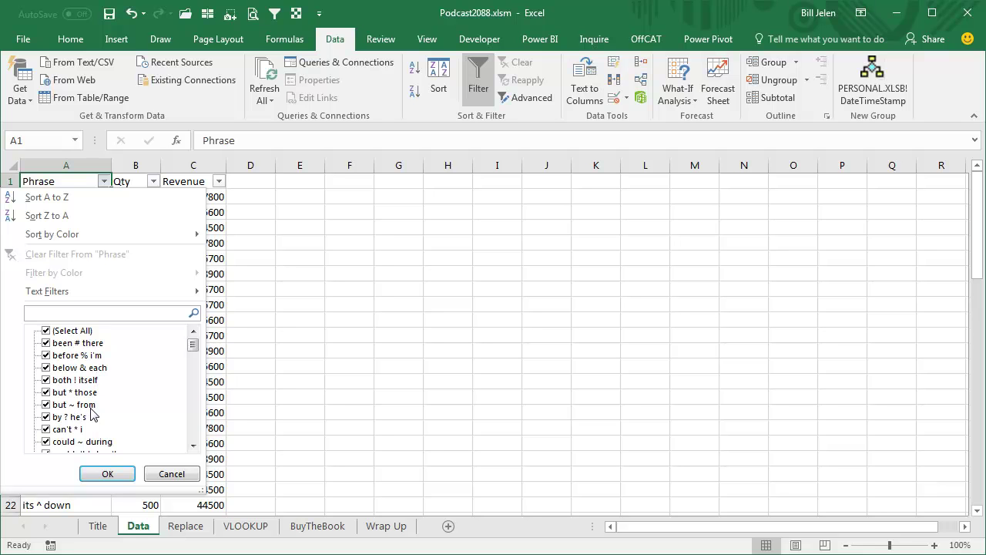
pyautogui.write('~')
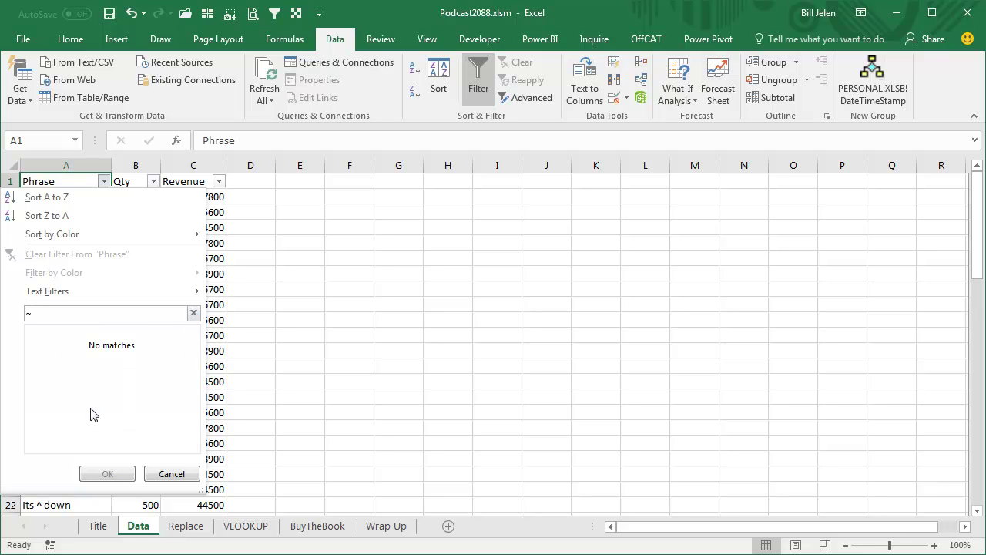
pyautogui.press('BackSpace')
pyautogui.write('?')
pyautogui.doubleClick(37, 316)
pyautogui.press('BackSpace')
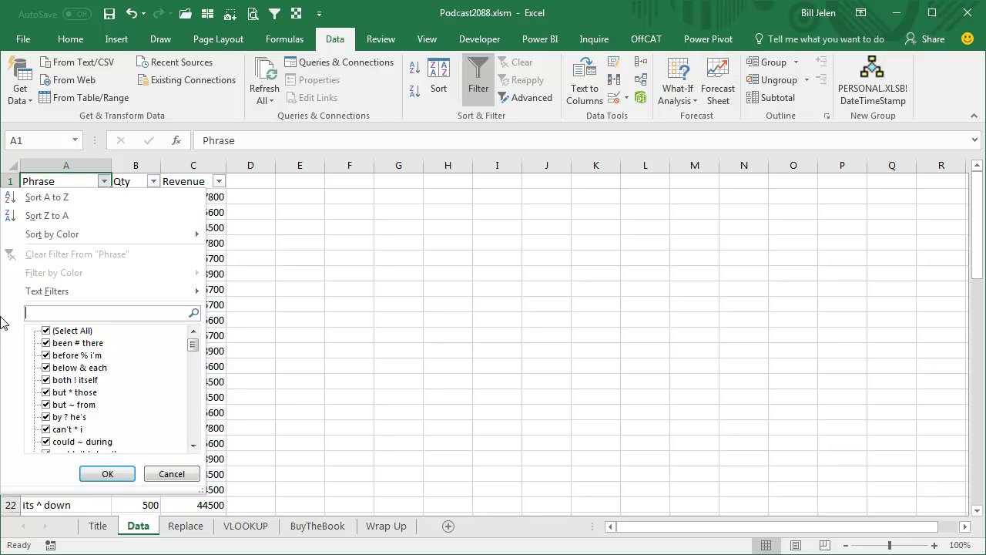
# - Filter the Phrase column to phrases with a literal asterisk using the search text ~*
pyautogui.write('~*')
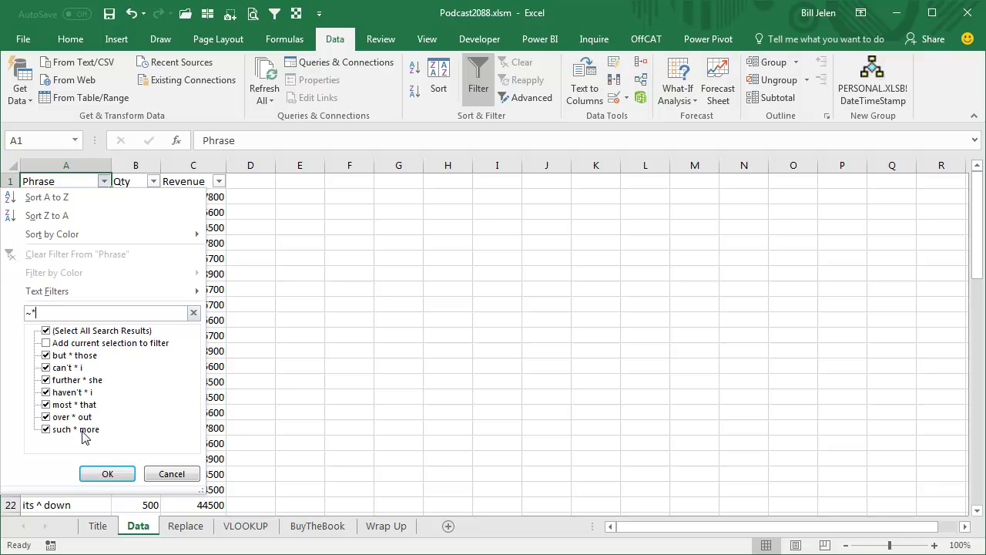
pyautogui.click(104, 473)
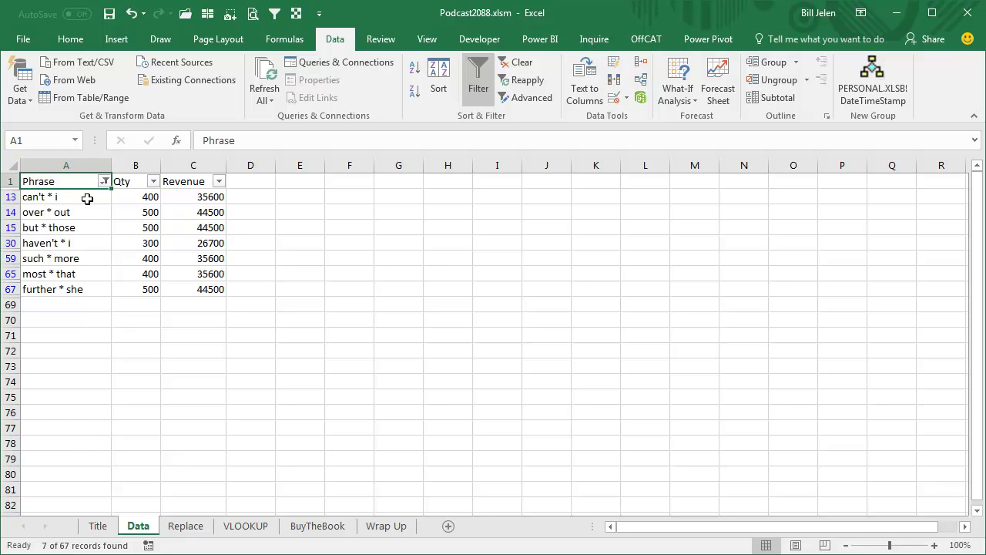
# - Add the phrases with a literal question mark to the current Phrase filter using the search text ~?
pyautogui.click(104, 182)
pyautogui.click(54, 312)
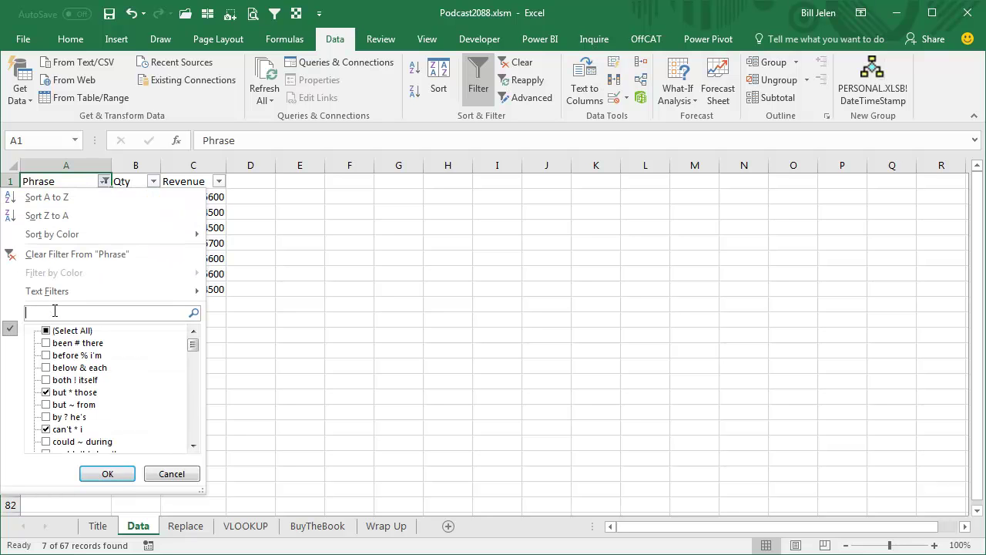
pyautogui.write('~?')
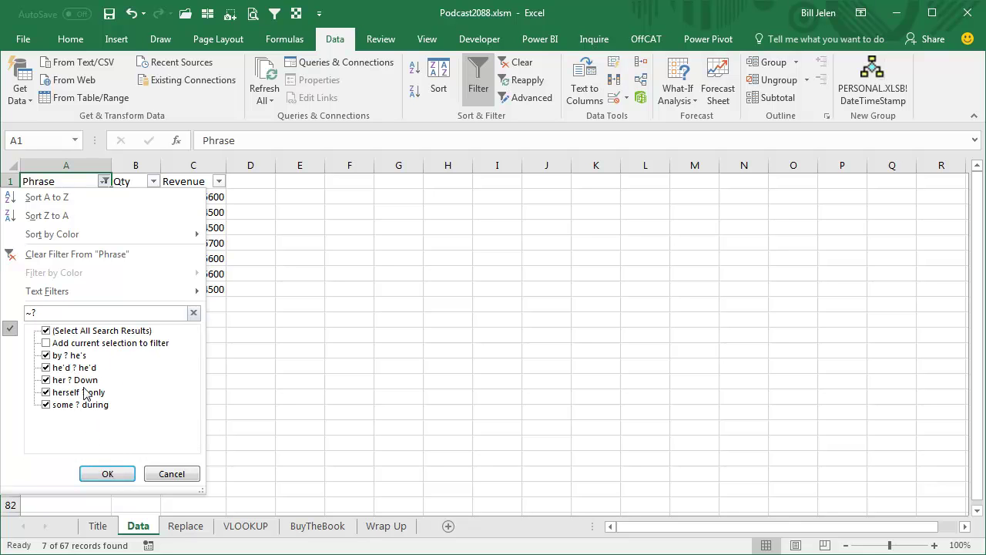
pyautogui.click(47, 343)
pyautogui.click(108, 474)
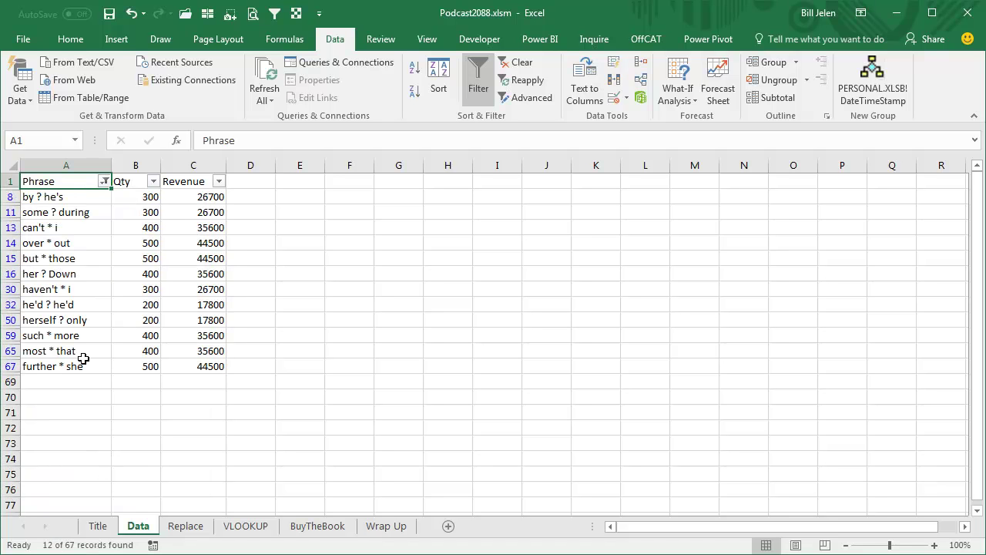
# - Add the phrases with a literal tilde to the current Phrase filter using ~~, and clear the filter once applied
pyautogui.click(103, 181)
pyautogui.write('~~')
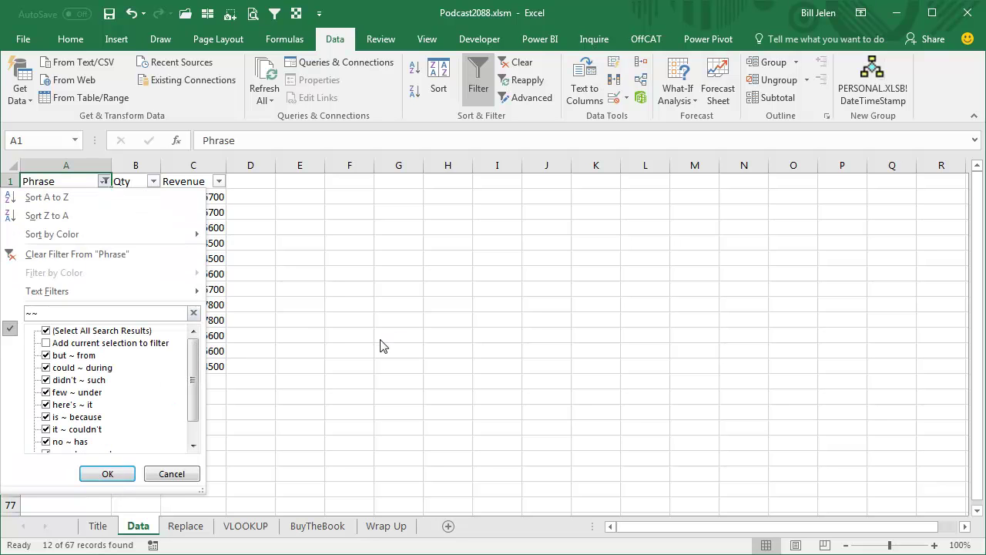
pyautogui.click(46, 343)
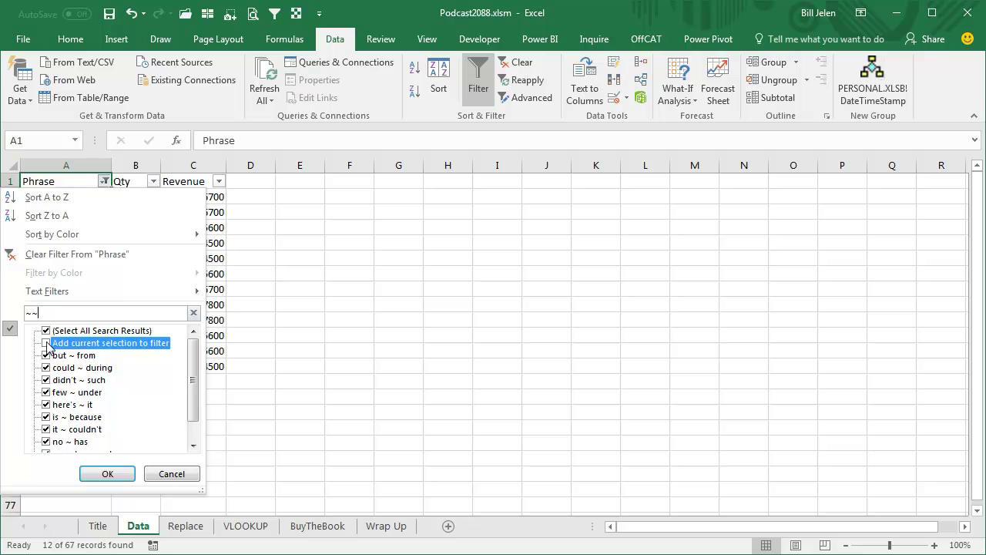
pyautogui.click(108, 475)
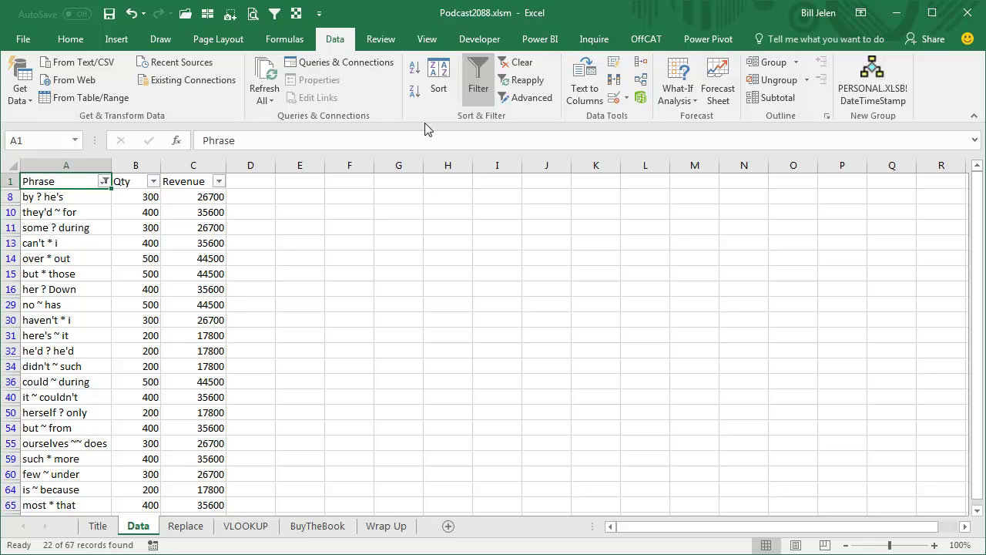
pyautogui.click(517, 64)
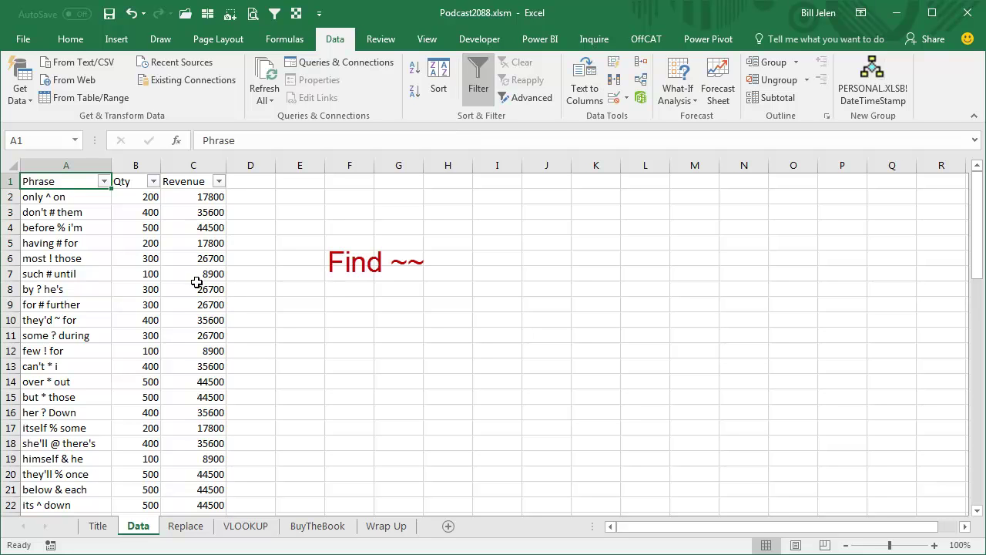
# - Search the Phrase filter list for ~~, ~~~~ and ~~~?, and leave the list without applying a filter
pyautogui.click(103, 182)
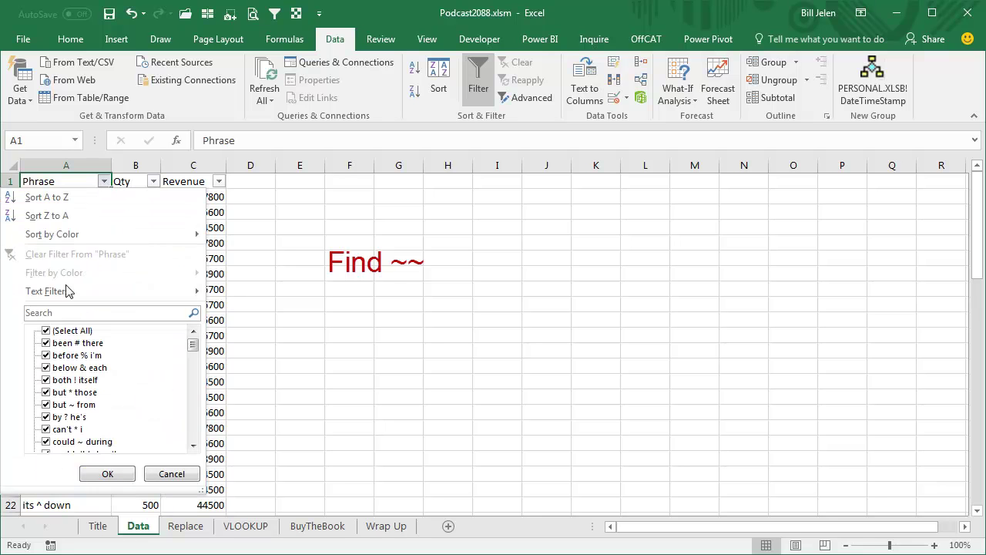
pyautogui.click(62, 311)
pyautogui.write('~~')
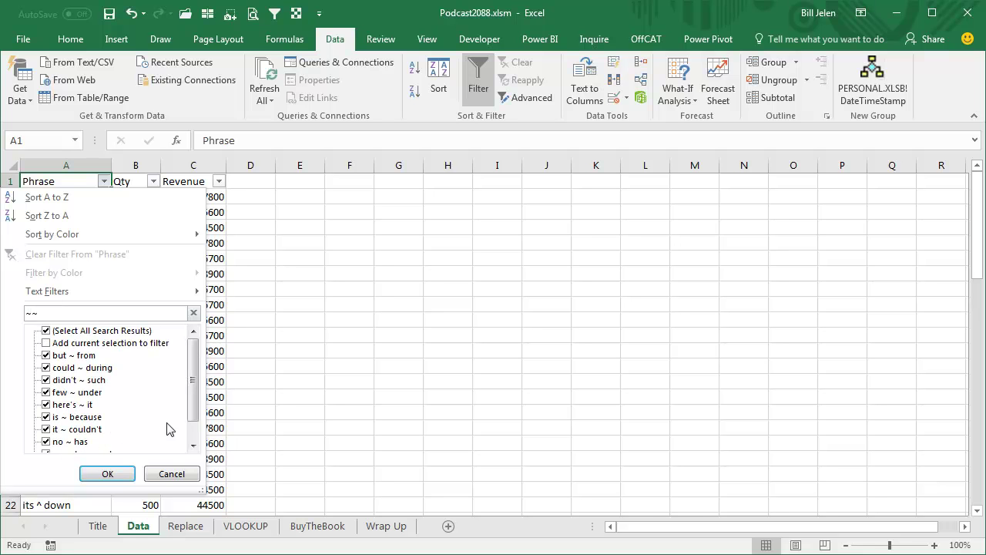
pyautogui.write('~~')
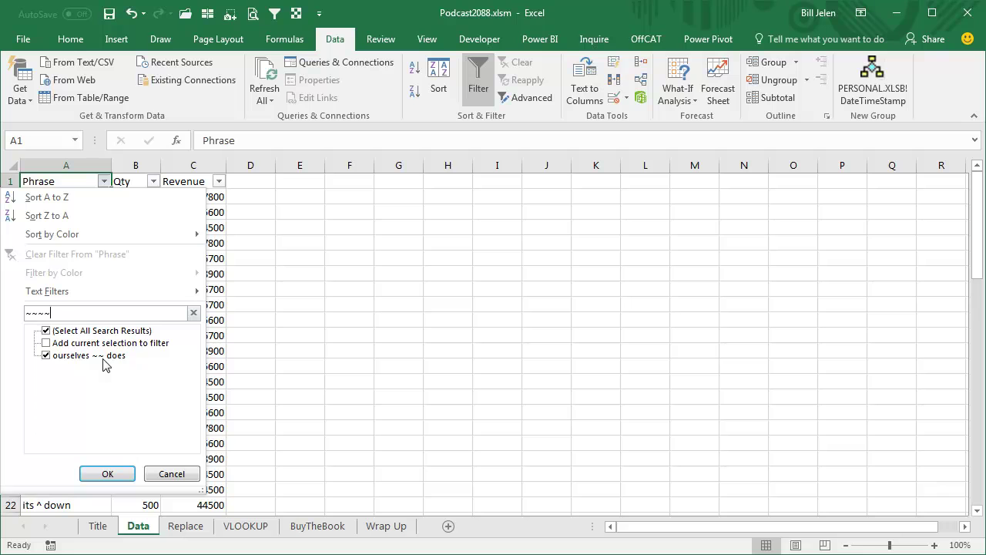
pyautogui.press('BackSpace')
pyautogui.write('?')
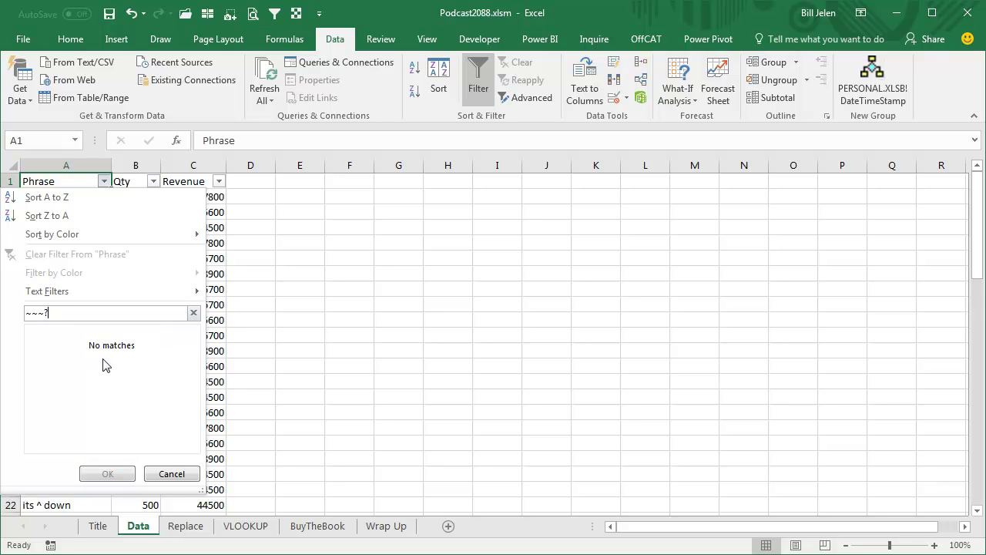
pyautogui.click(171, 473)
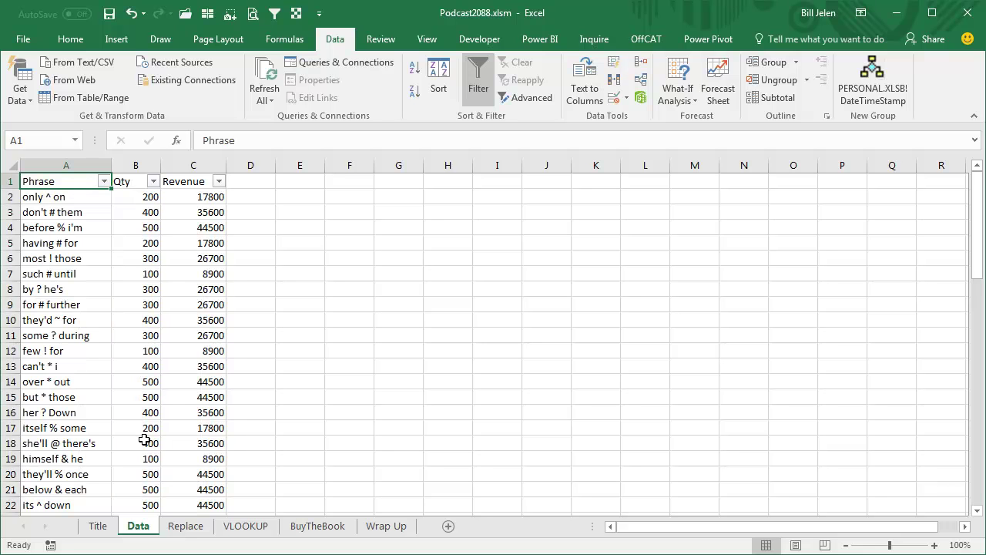
# - On the Replace sheet, try replacing all literal question marks in phrases A2:A68 by finding ~? and replacing with ~*
pyautogui.click(185, 527)
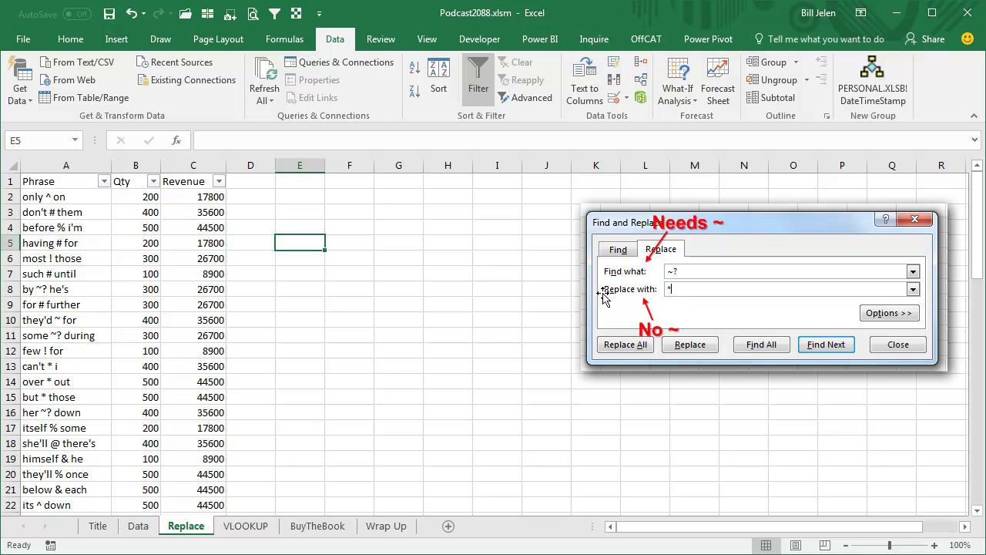
pyautogui.click(65, 198)
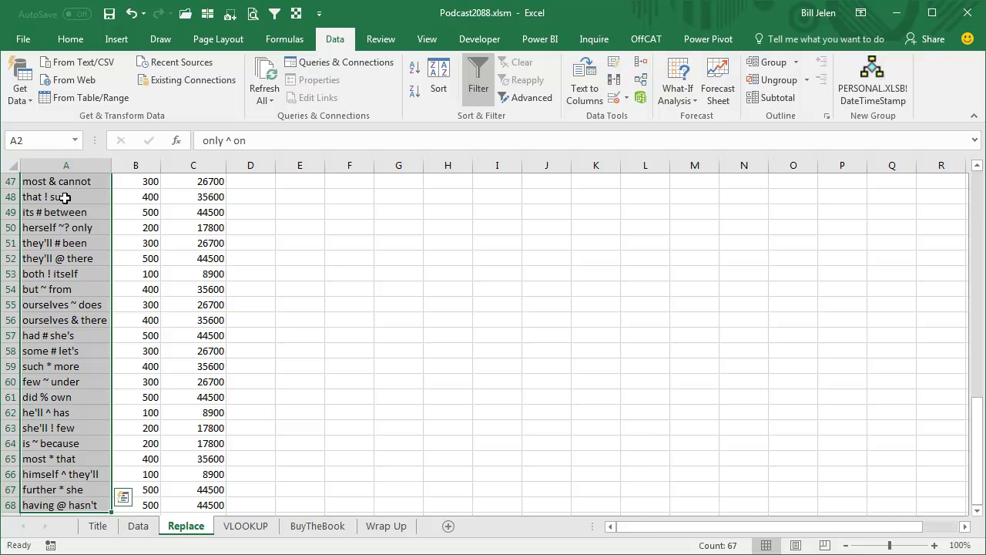
pyautogui.hotkey('ctrl', 'h')
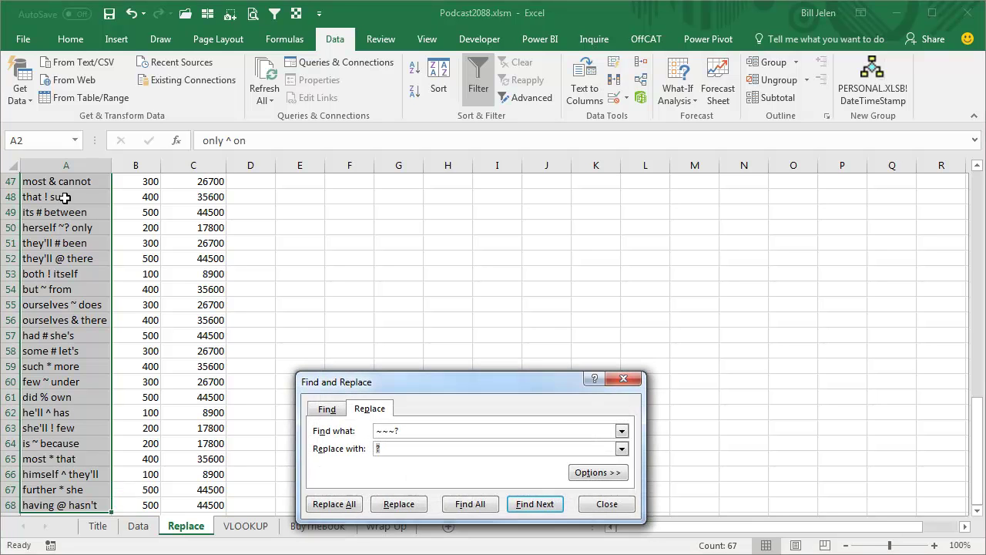
pyautogui.hotkey('shift', 'Tab')
pyautogui.write('~?')
pyautogui.press('Tab')
pyautogui.write('~*')
pyautogui.click(351, 508)
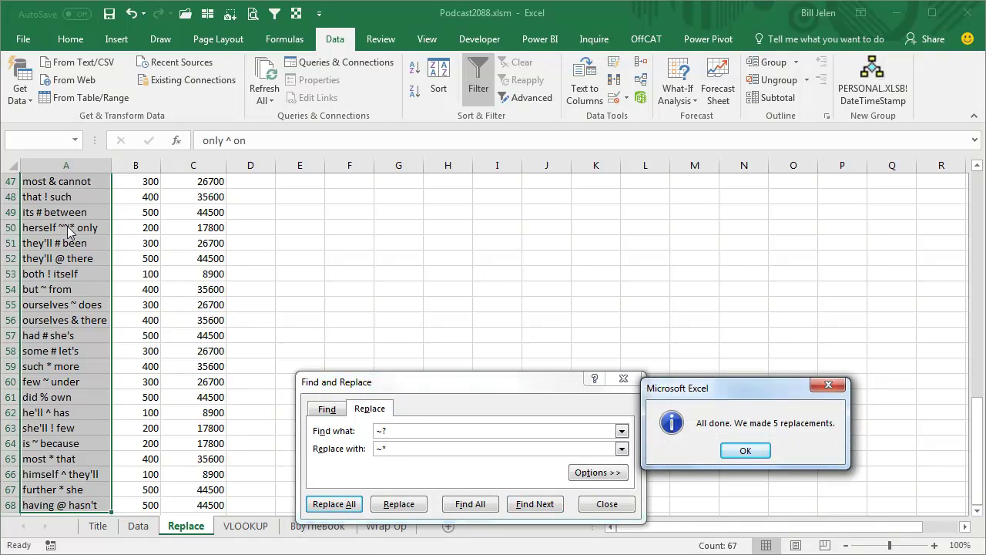
pyautogui.click(732, 452)
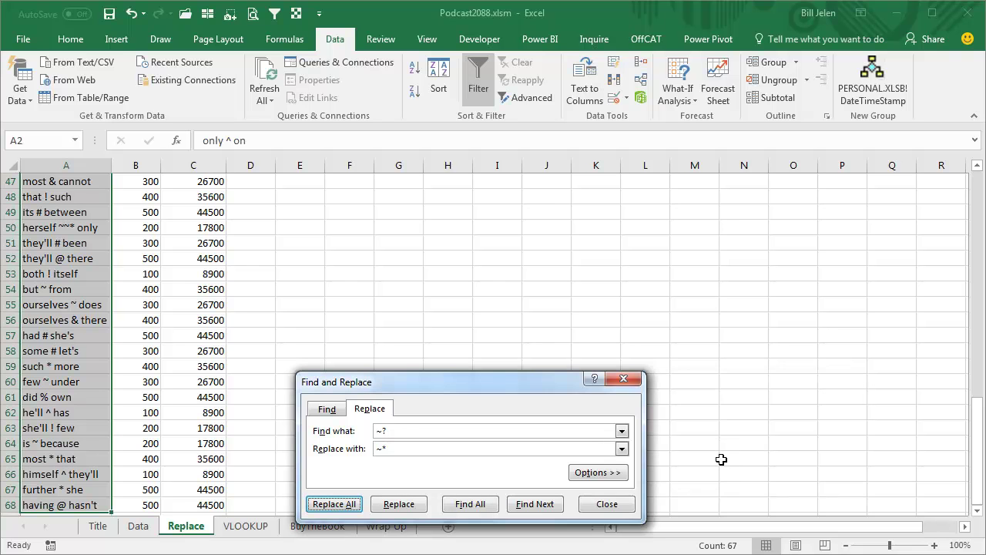
pyautogui.click(608, 505)
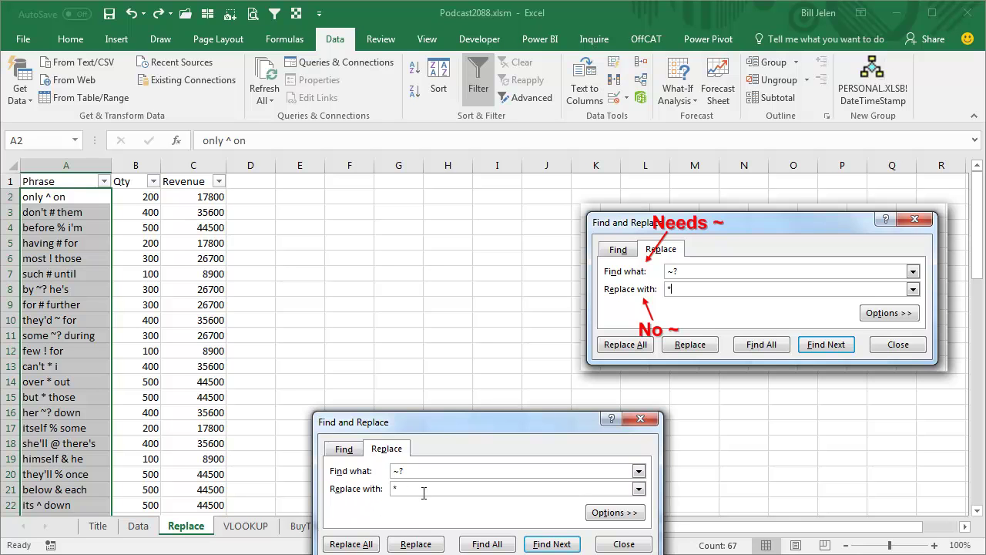
# - Replace all literal question marks in the selected phrases by finding ~? and replacing with *, and close Find and Replace
pyautogui.click(351, 544)
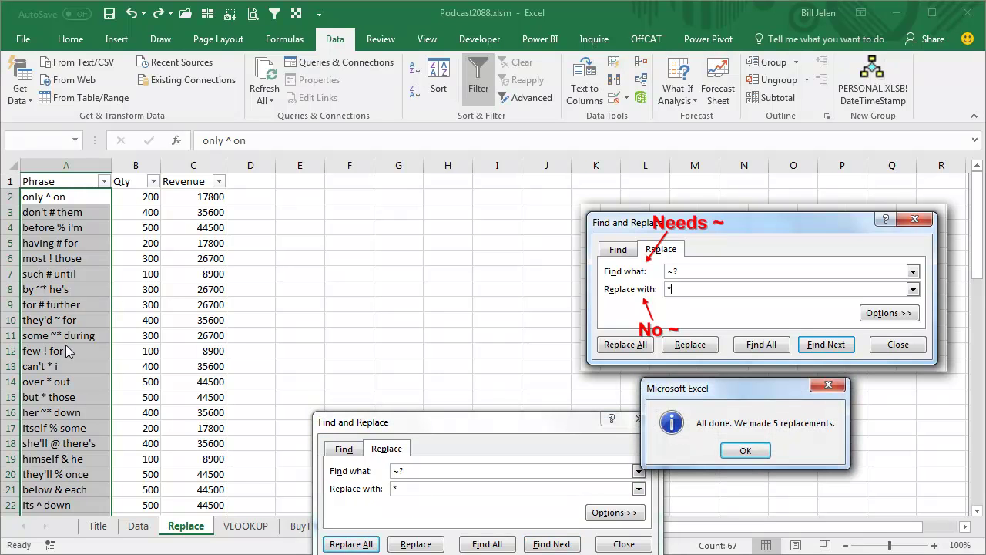
pyautogui.click(753, 453)
pyautogui.click(633, 543)
# - On the VLOOKUP sheet, examine the Wal*Mart entry and quantity in A3:B3 and the lookup formula in F2, clearing the copy marquee
pyautogui.click(246, 525)
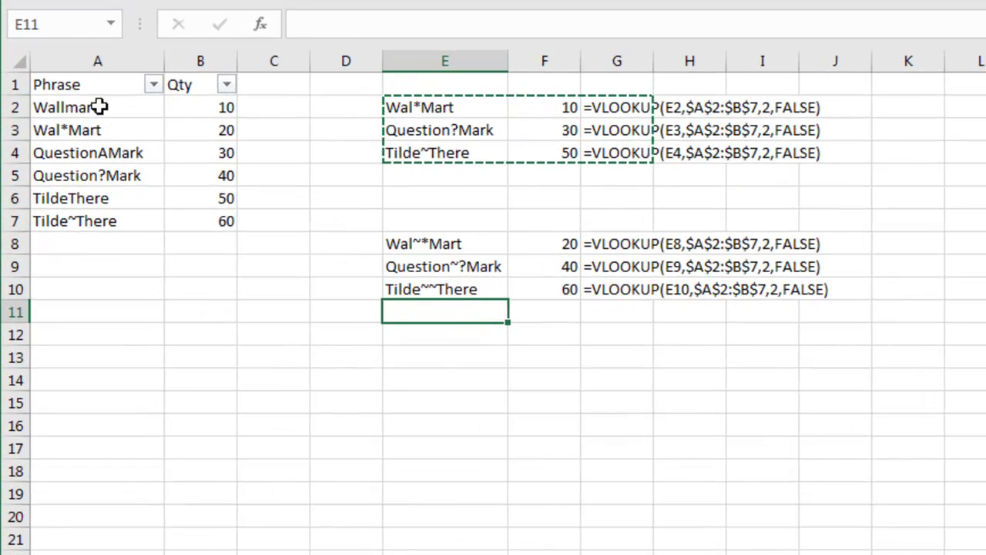
pyautogui.click(94, 129)
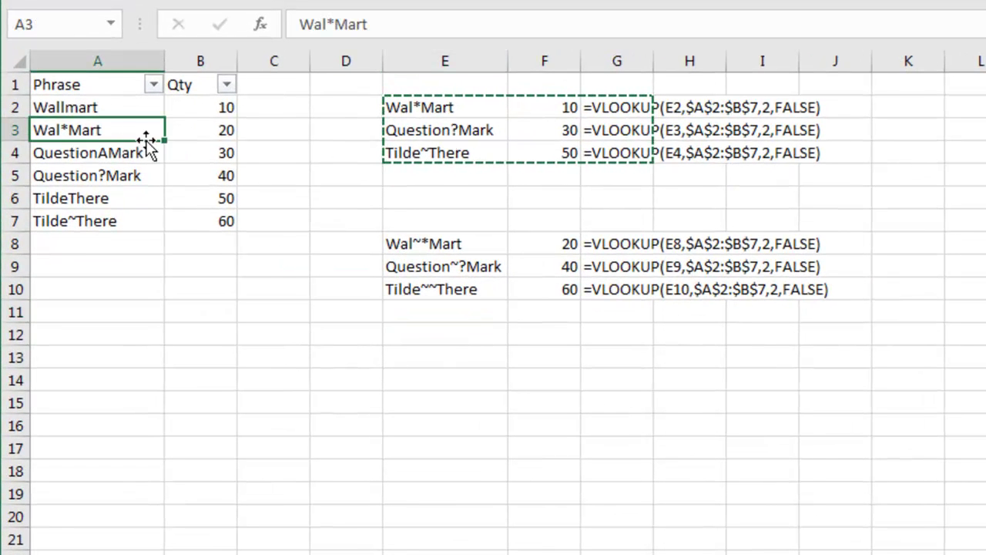
pyautogui.click(207, 135)
pyautogui.press('Escape')
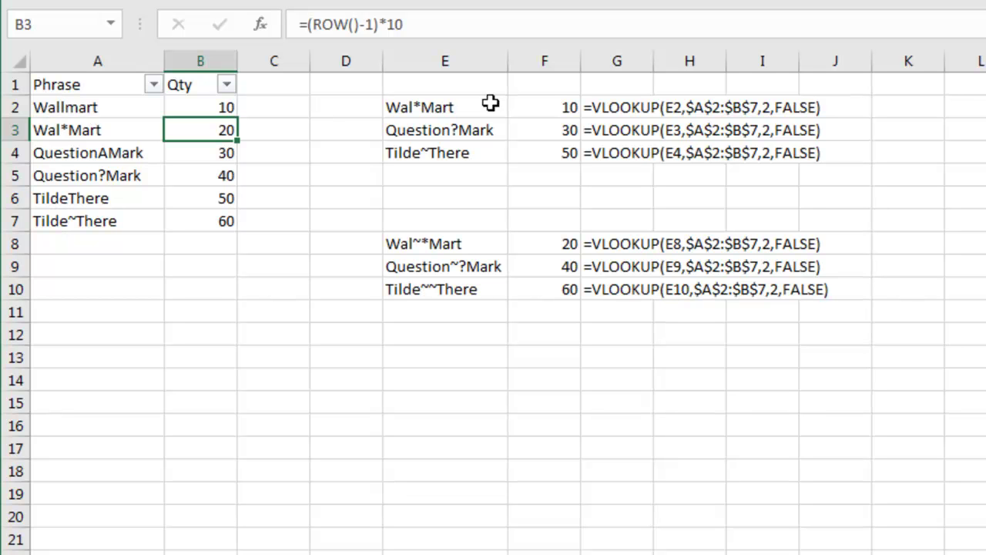
pyautogui.click(551, 107)
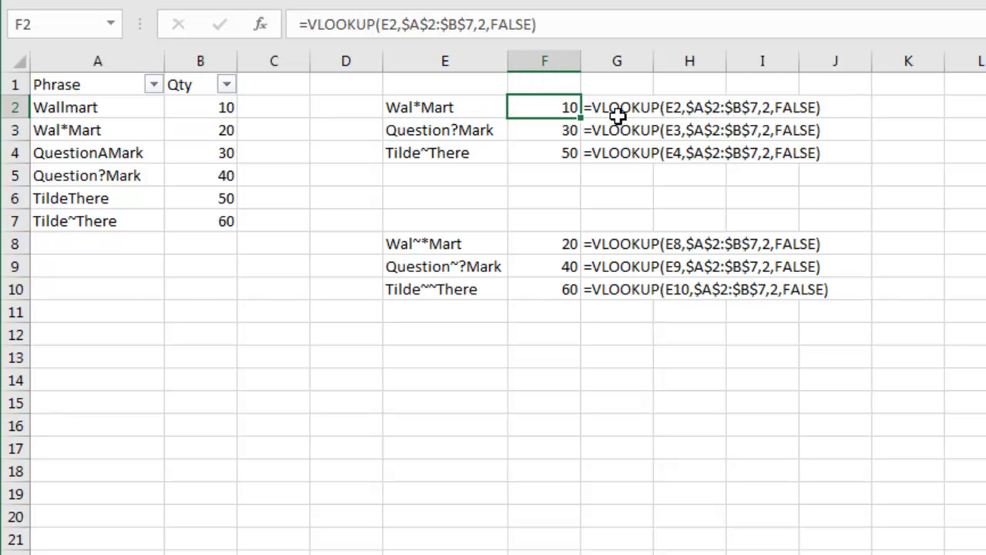
# - Change the phrase in A2 to Wallingworldmart to test the Wal*Mart wildcard lookup
pyautogui.click(99, 105)
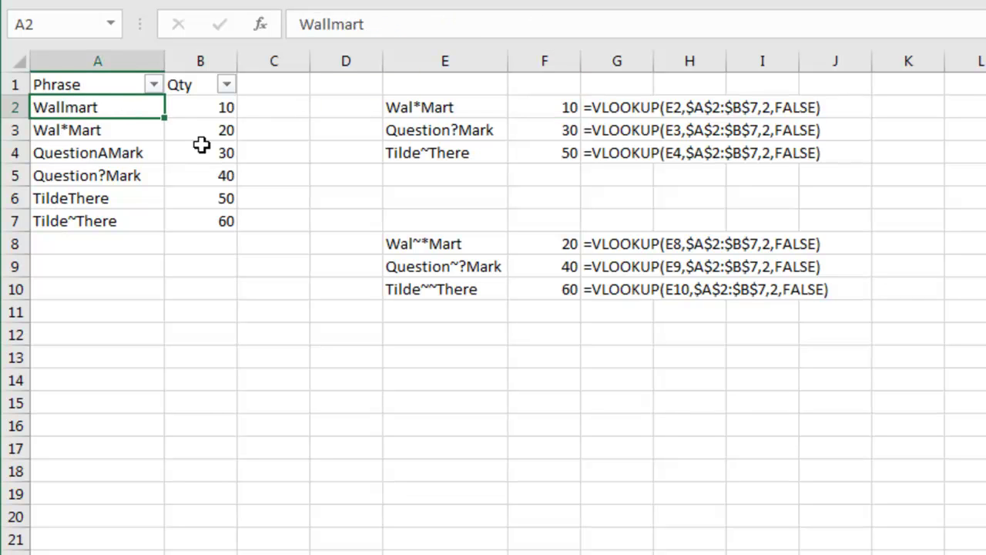
pyautogui.press('F2')
pyautogui.write('ingworld')
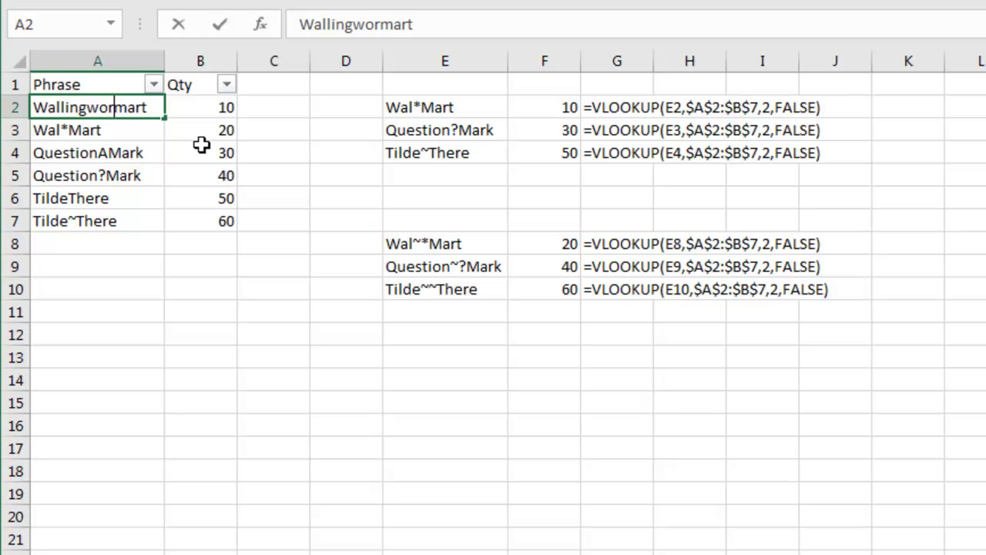
pyautogui.hotkey('ctrl', 'Return')
pyautogui.press('Down')
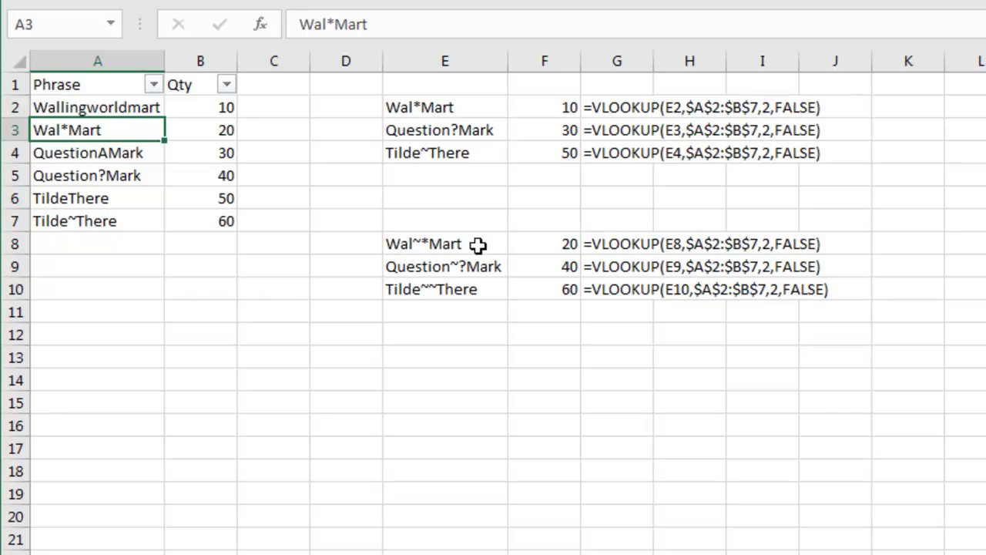
# - Compare the Question?Mark and Tilde~There lookups with the phrases in the lookup table, and open the Wrap Up sheet
pyautogui.click(482, 129)
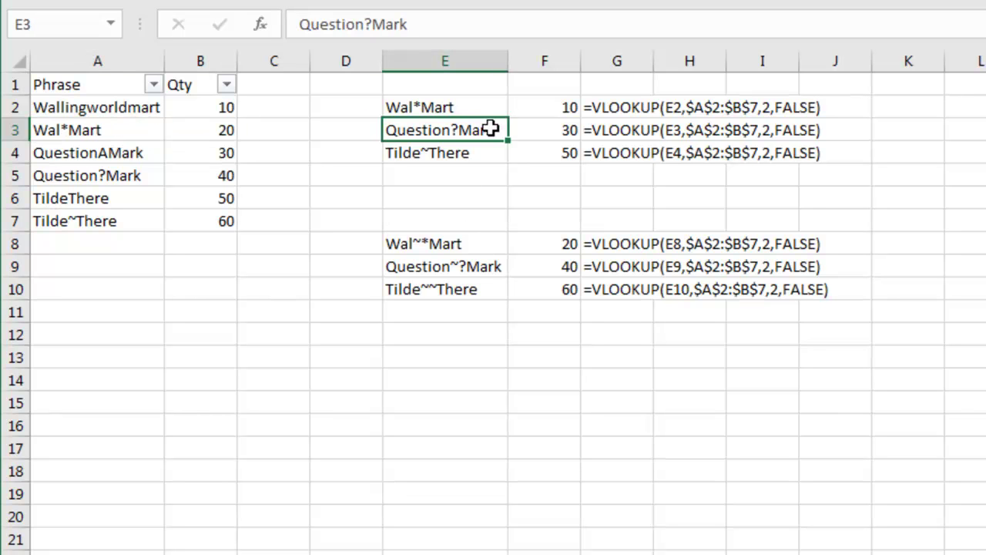
pyautogui.click(138, 176)
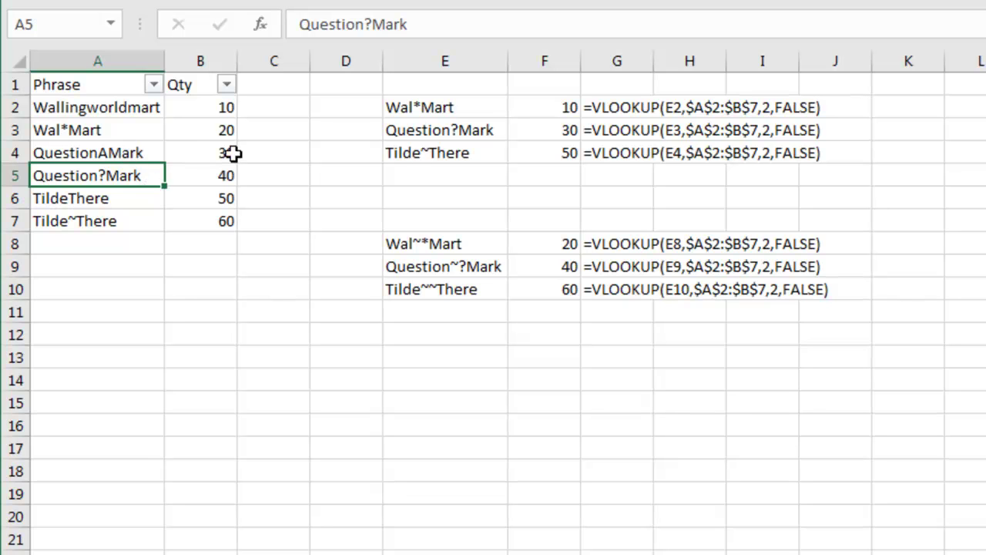
pyautogui.click(561, 126)
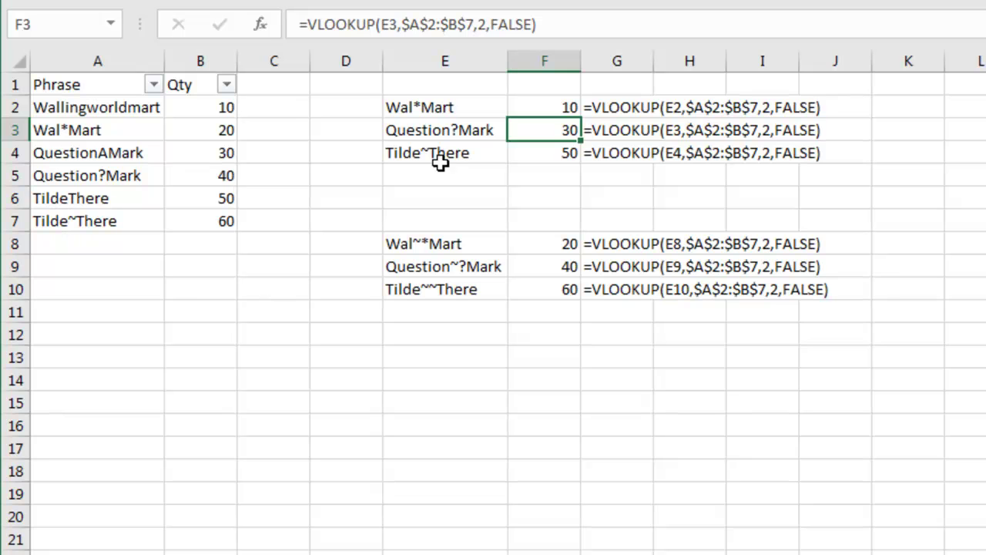
pyautogui.click(117, 203)
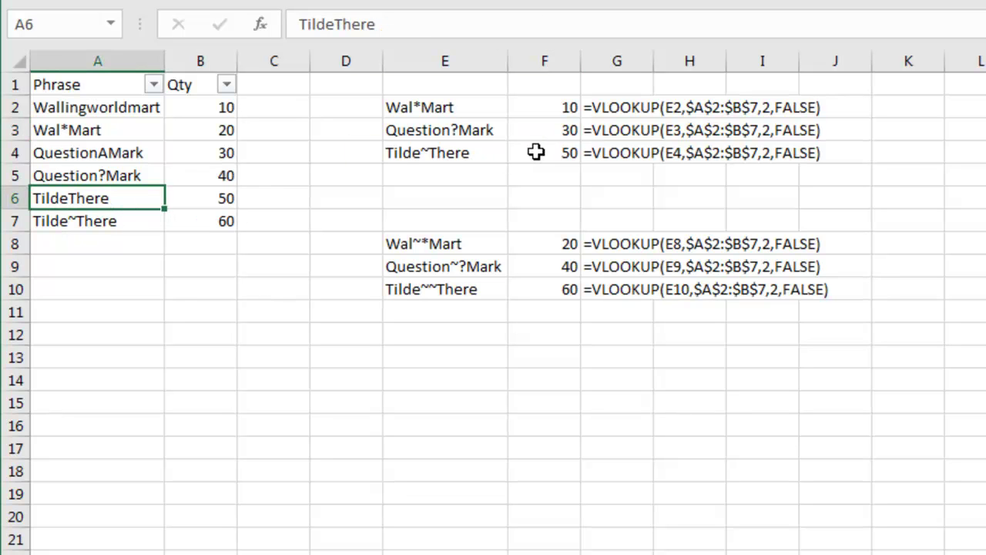
pyautogui.click(451, 289)
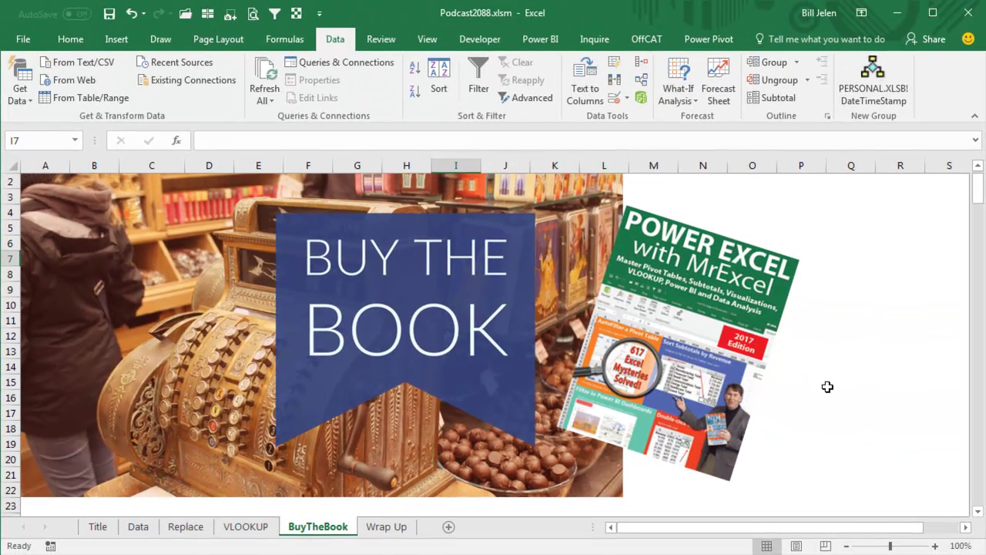
pyautogui.click(396, 528)
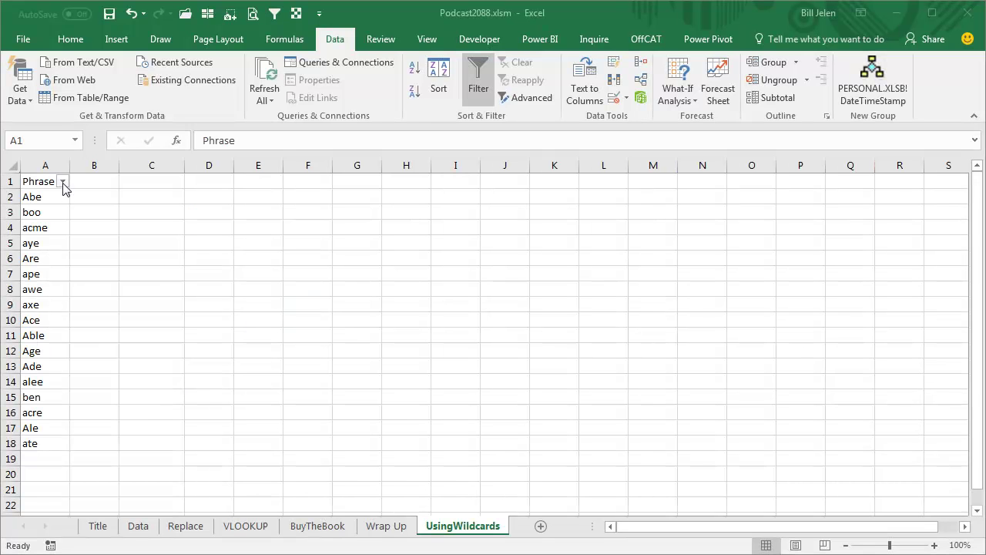
# - On the UsingWildcards sheet, search the Phrase filter list for a
pyautogui.click(63, 183)
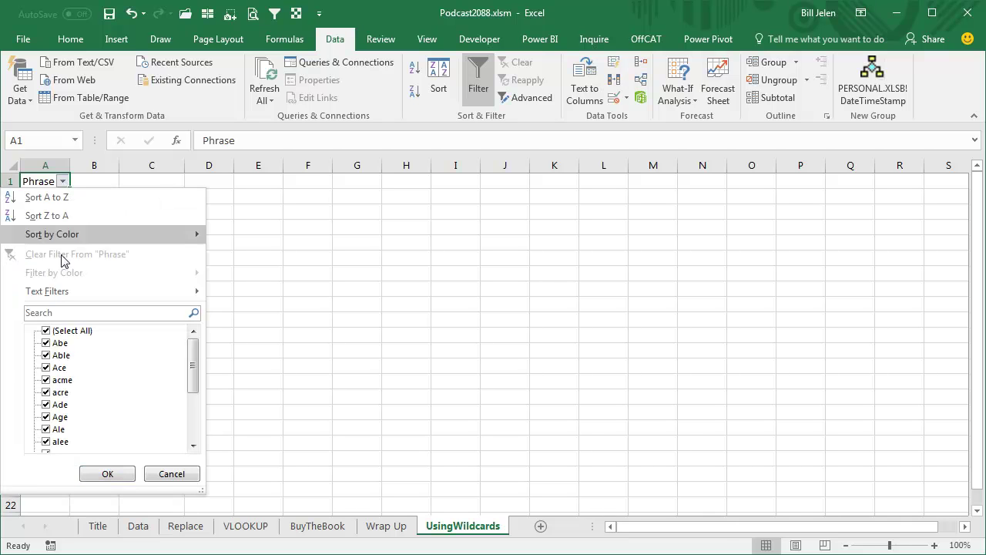
pyautogui.click(61, 310)
pyautogui.write('a')
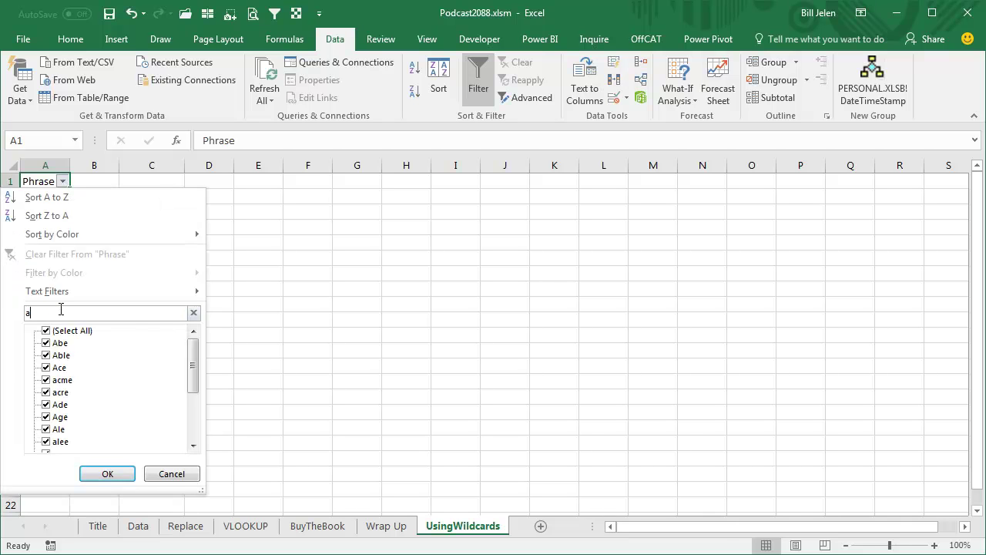